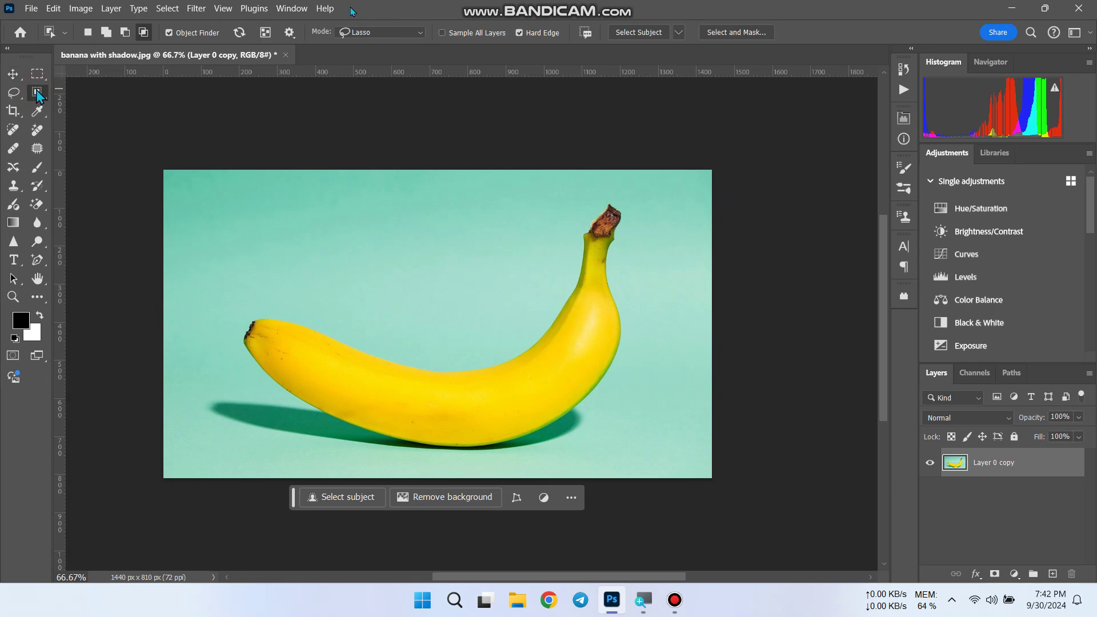
- Select the banana with the Object Selection tool in Lasso mode and add a layer mask from the selection
click(382, 35)
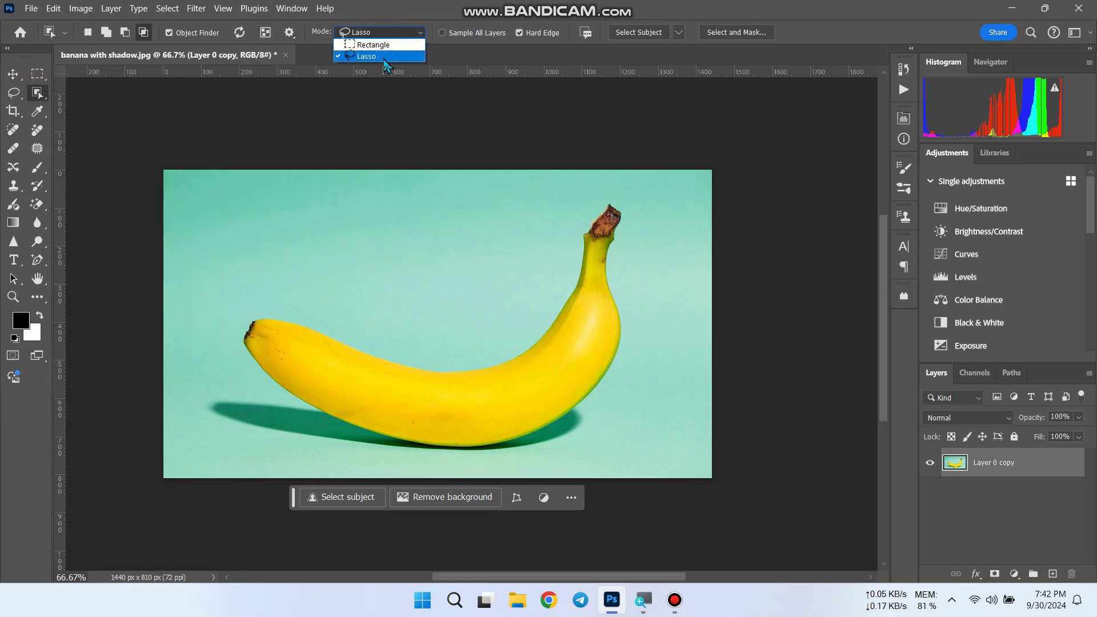
click(379, 57)
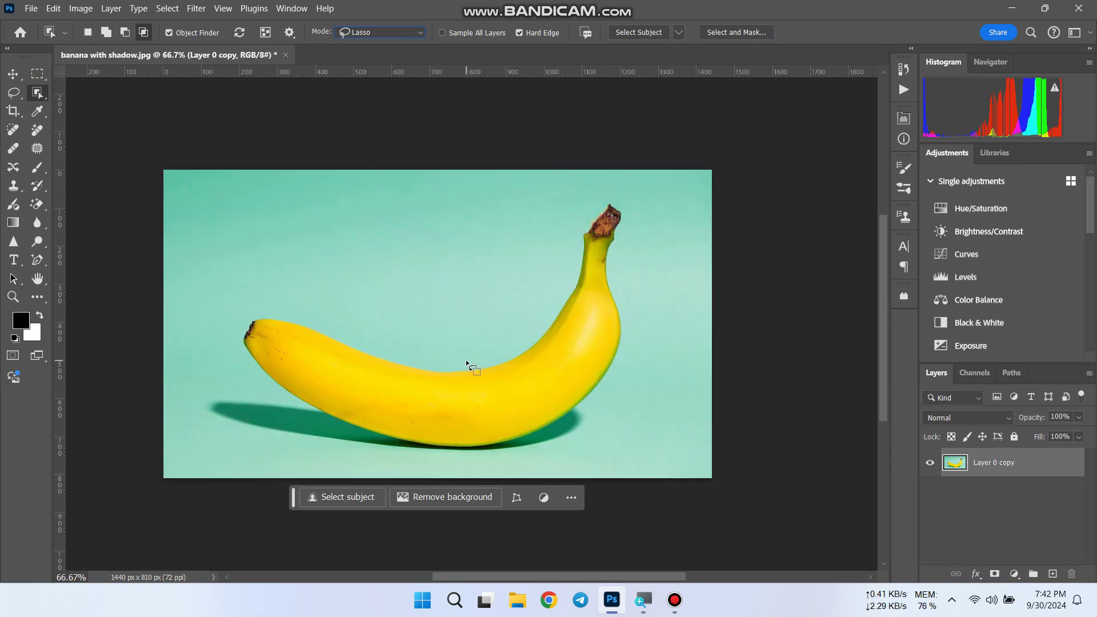
mouse_move(466, 360)
mouse_down()
mouse_move(536, 332)
mouse_move(587, 209)
mouse_move(615, 193)
mouse_move(630, 226)
mouse_move(614, 256)
mouse_up()
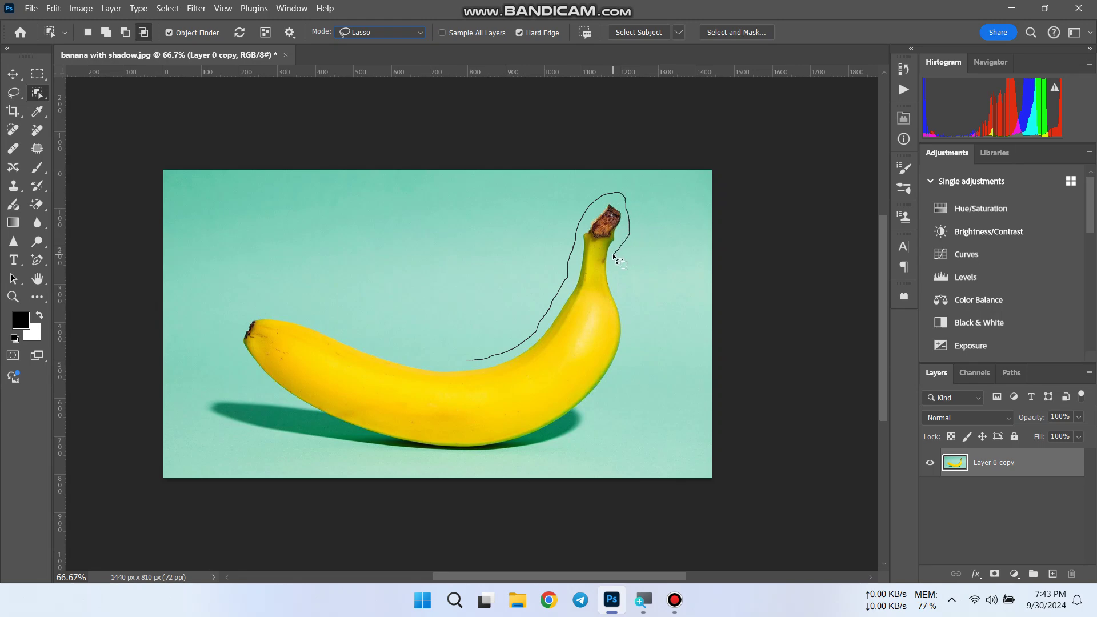
mouse_move(629, 331)
mouse_down()
mouse_move(623, 383)
mouse_move(596, 418)
mouse_move(533, 449)
mouse_move(451, 464)
mouse_move(284, 416)
mouse_move(226, 361)
mouse_move(217, 317)
mouse_move(266, 303)
mouse_move(487, 360)
mouse_up()
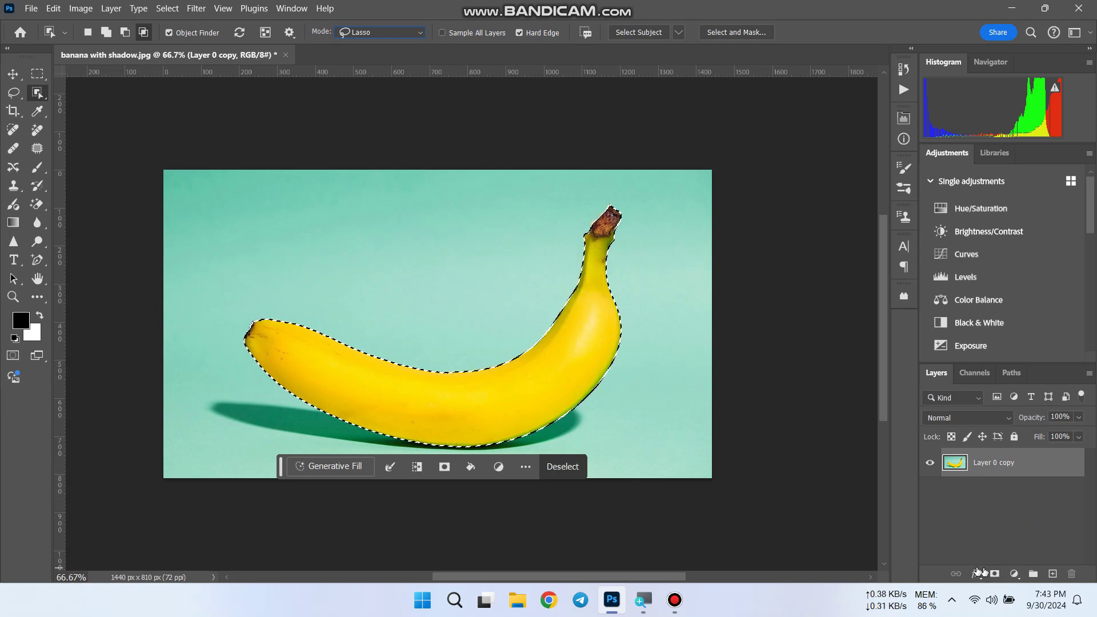
click(996, 574)
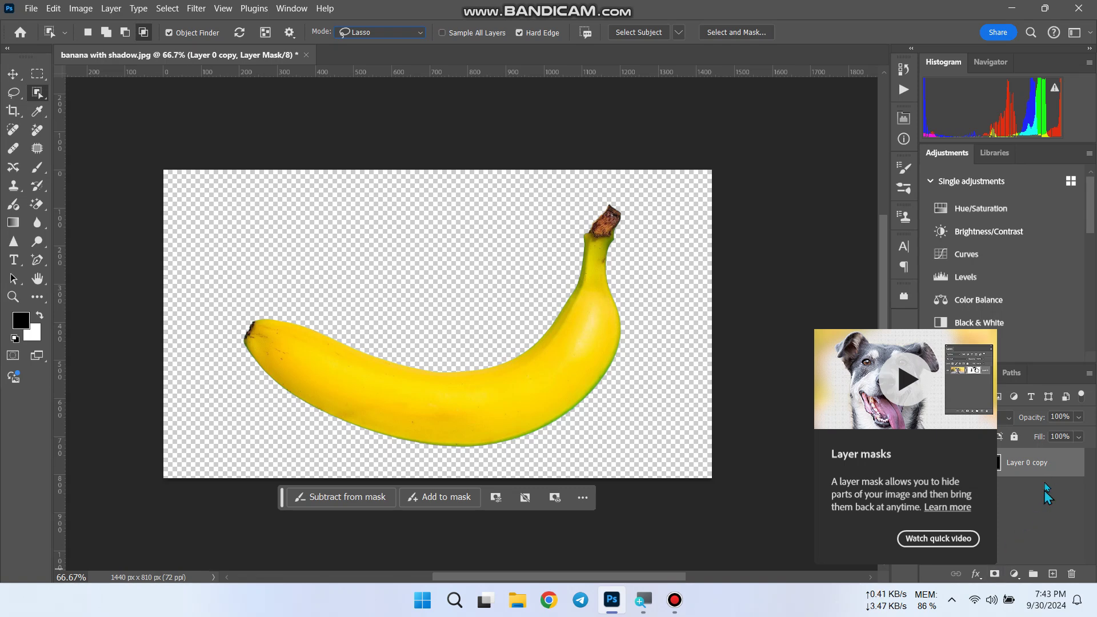
- Duplicate the masked banana layer and invert the layer mask of the lower copy, Layer 0 copy
click(1037, 469)
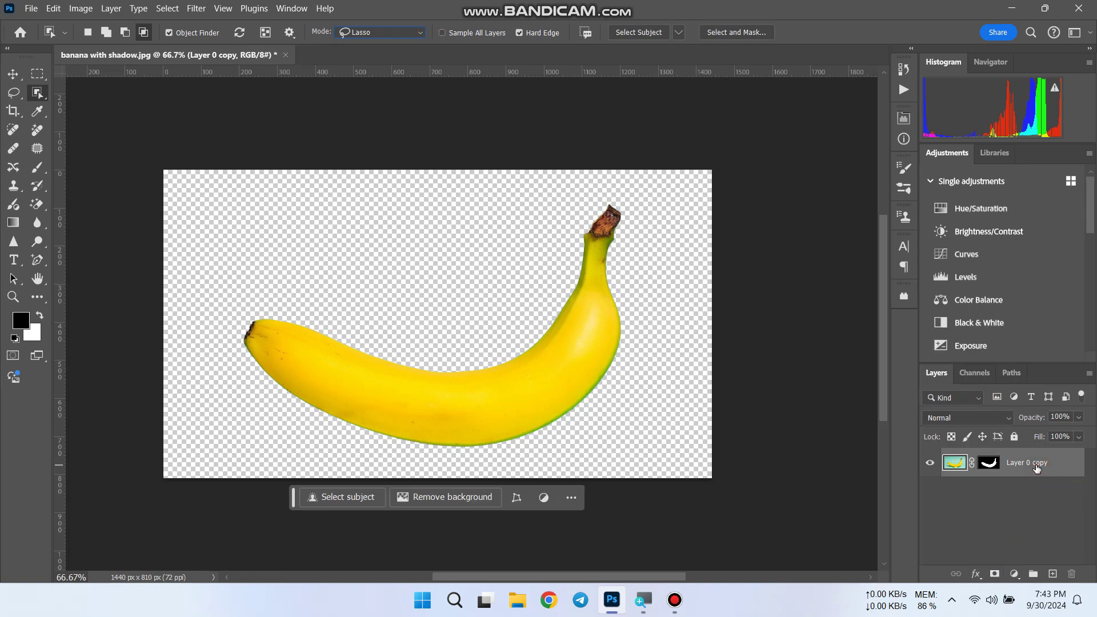
key(ctrl+j)
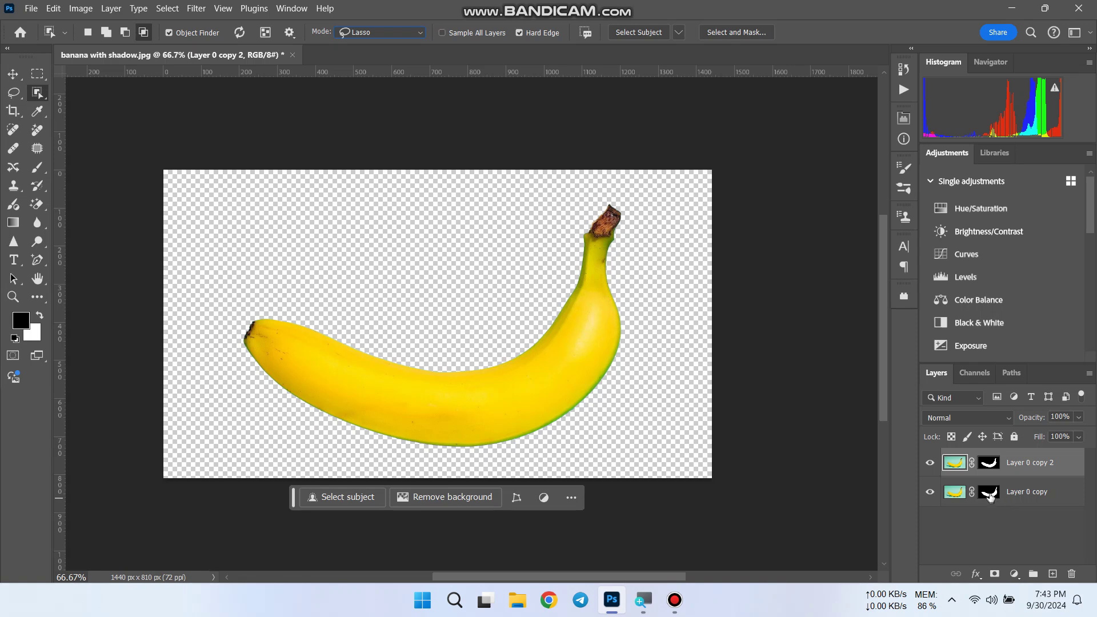
click(990, 493)
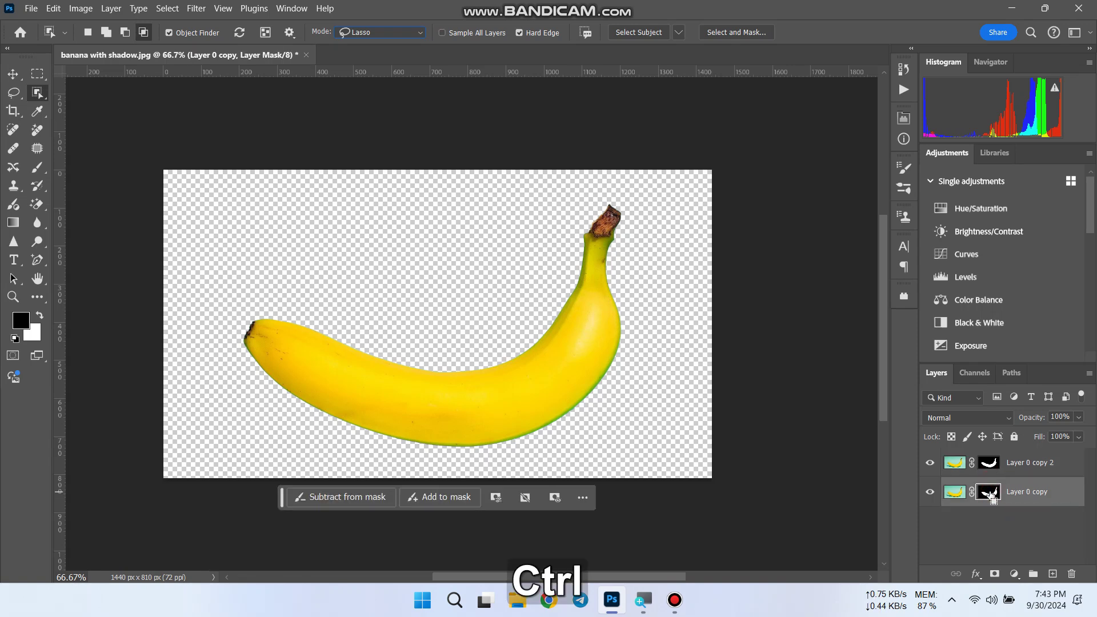
key(ctrl+i)
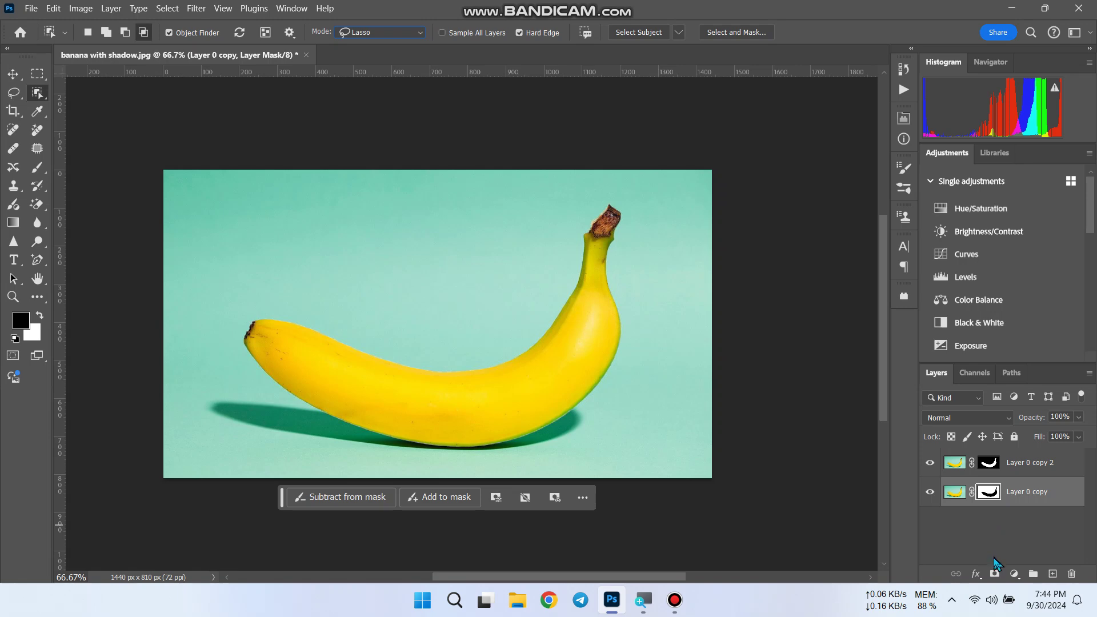
- Add a Solid Color fill layer in red #f50b0b and move it beneath both image layers
click(1016, 574)
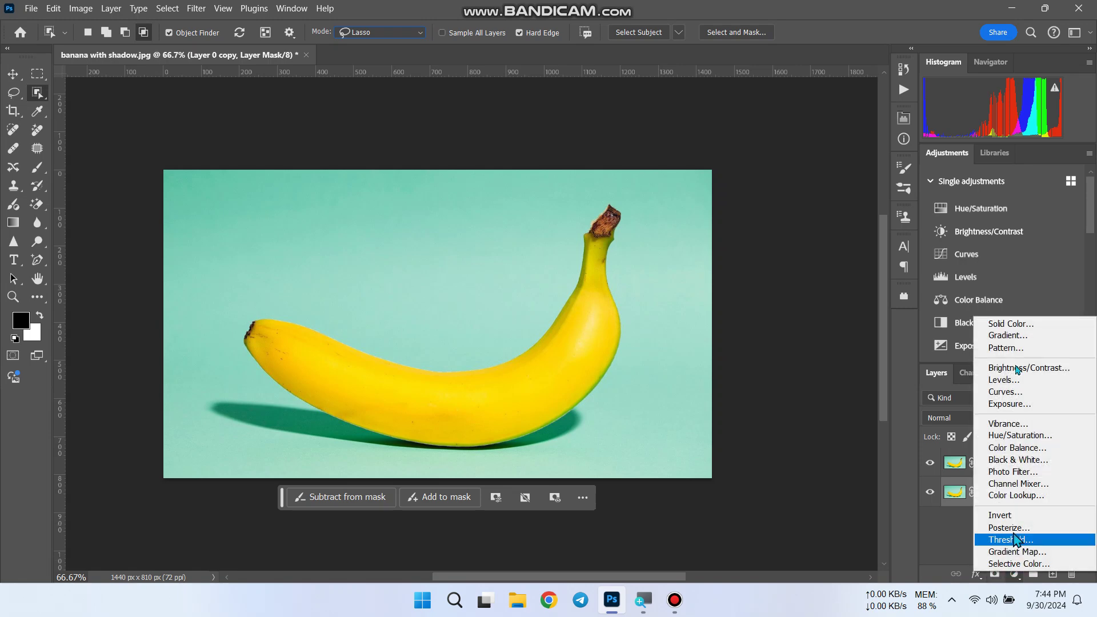
click(1019, 325)
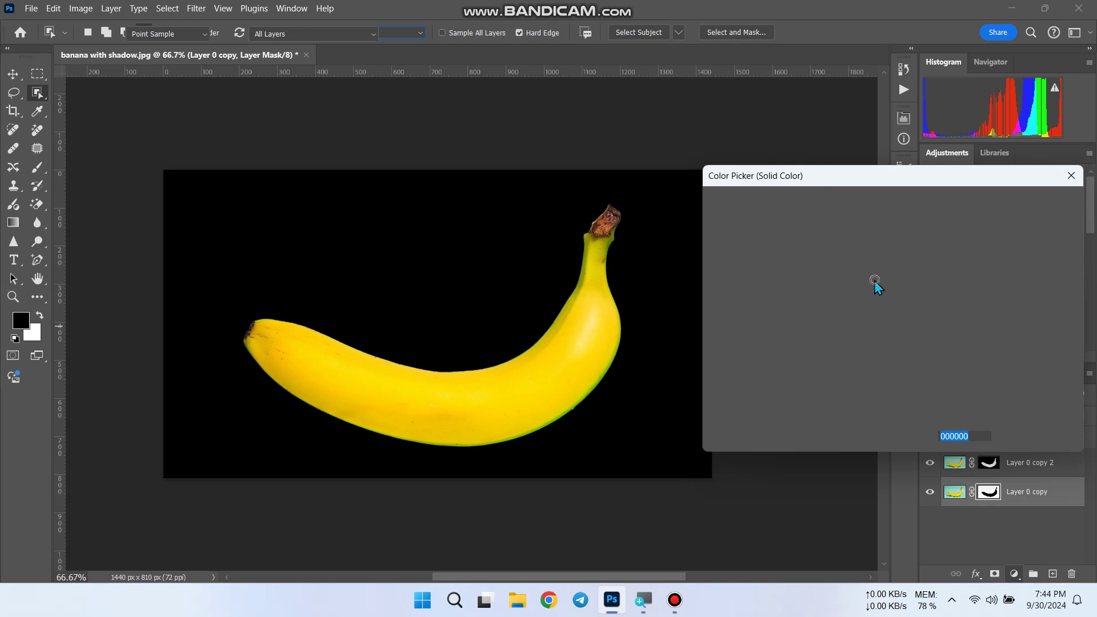
drag(866, 218, 885, 217)
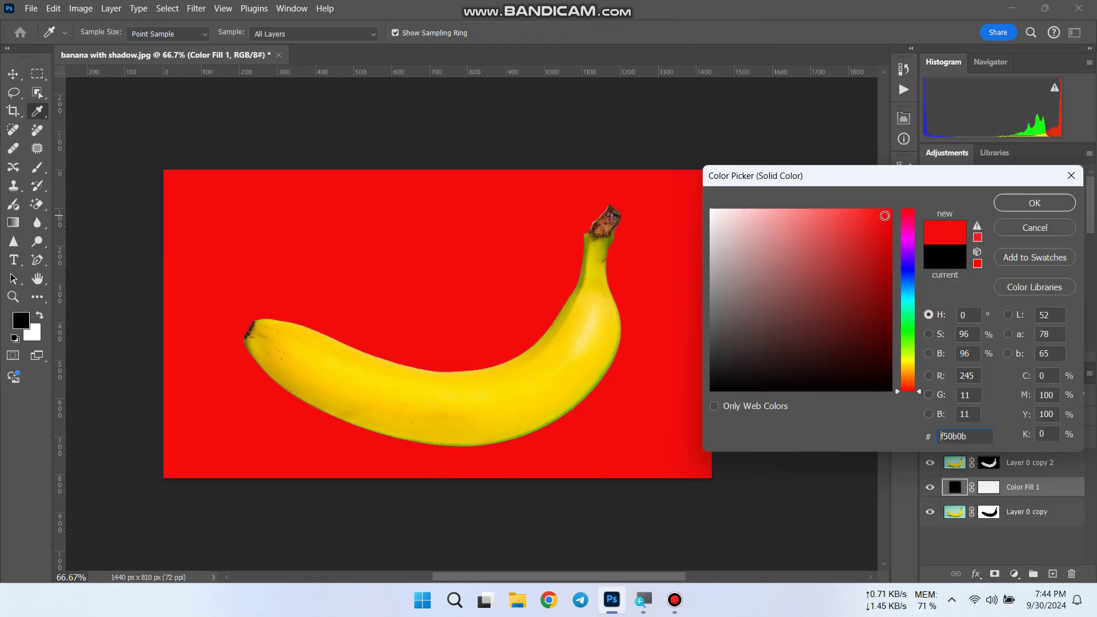
click(1010, 204)
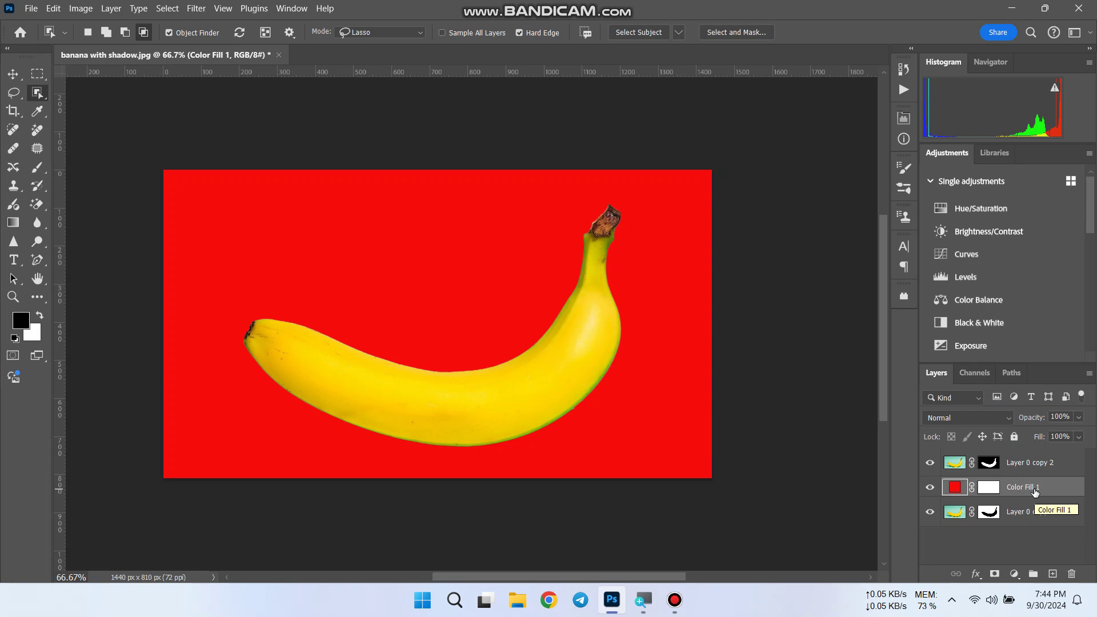
key(ctrl)
drag(1058, 485, 1043, 523)
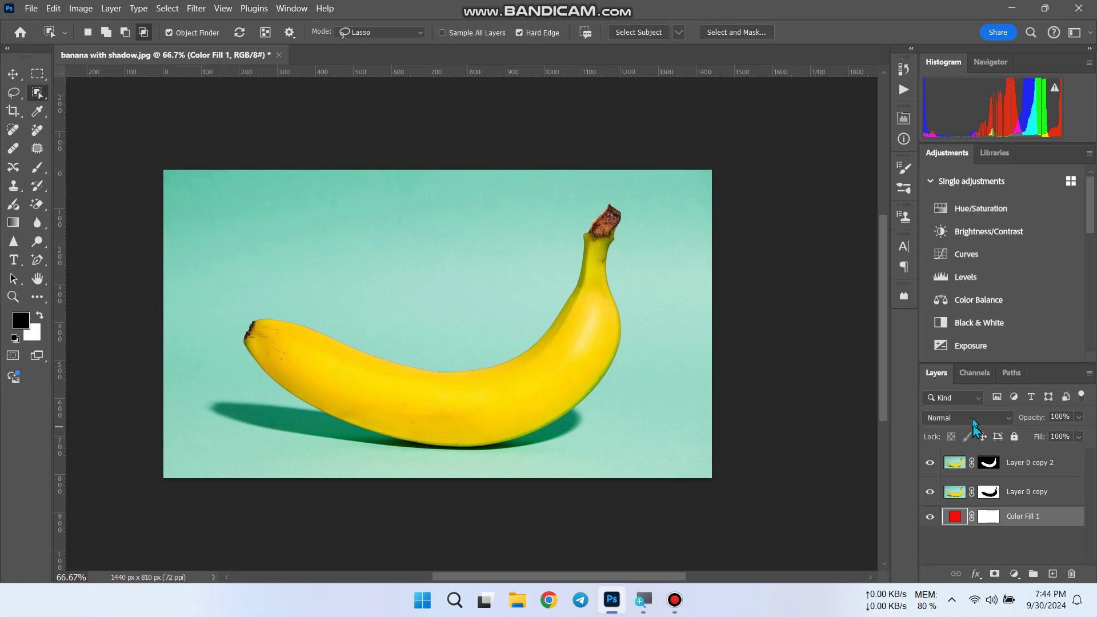
- Set the blend mode of Layer 0 copy, which holds the background and shadow, to Multiply
click(1012, 490)
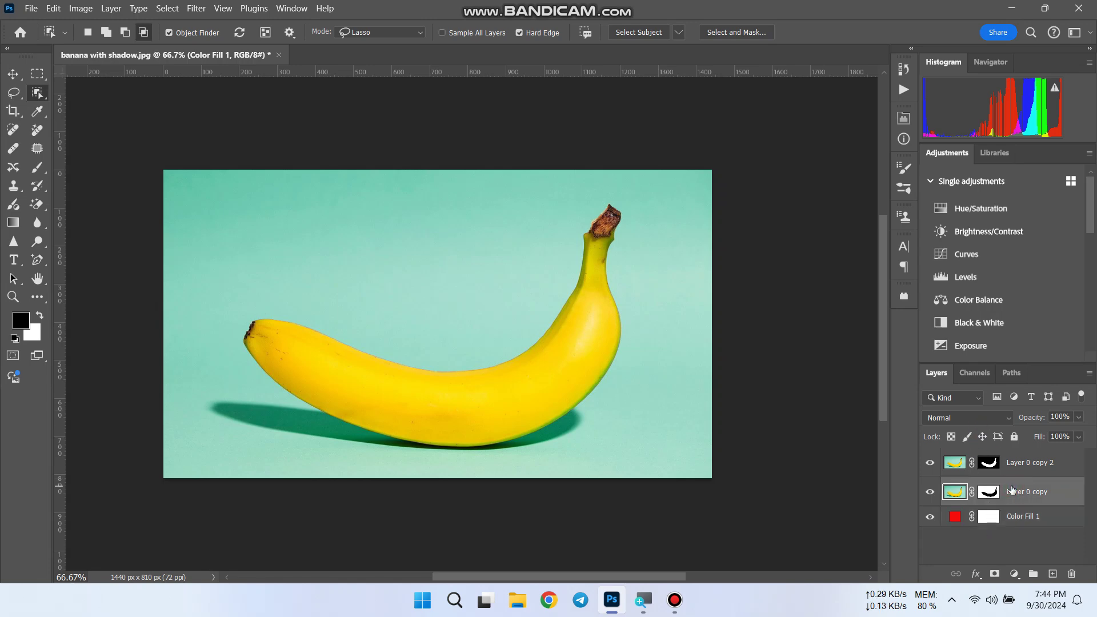
click(989, 424)
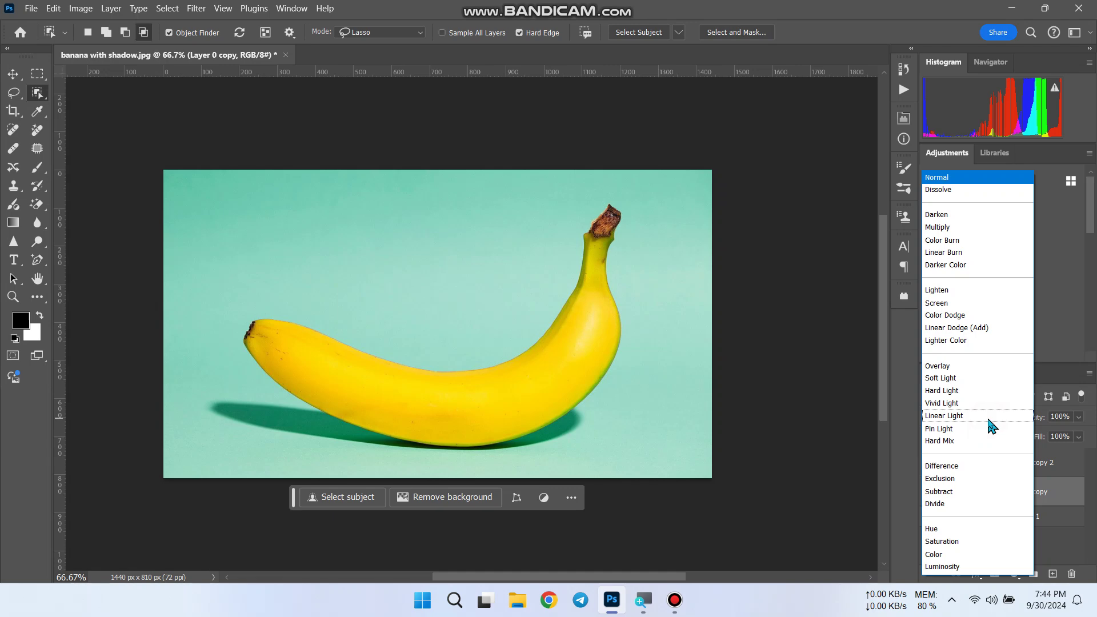
click(958, 227)
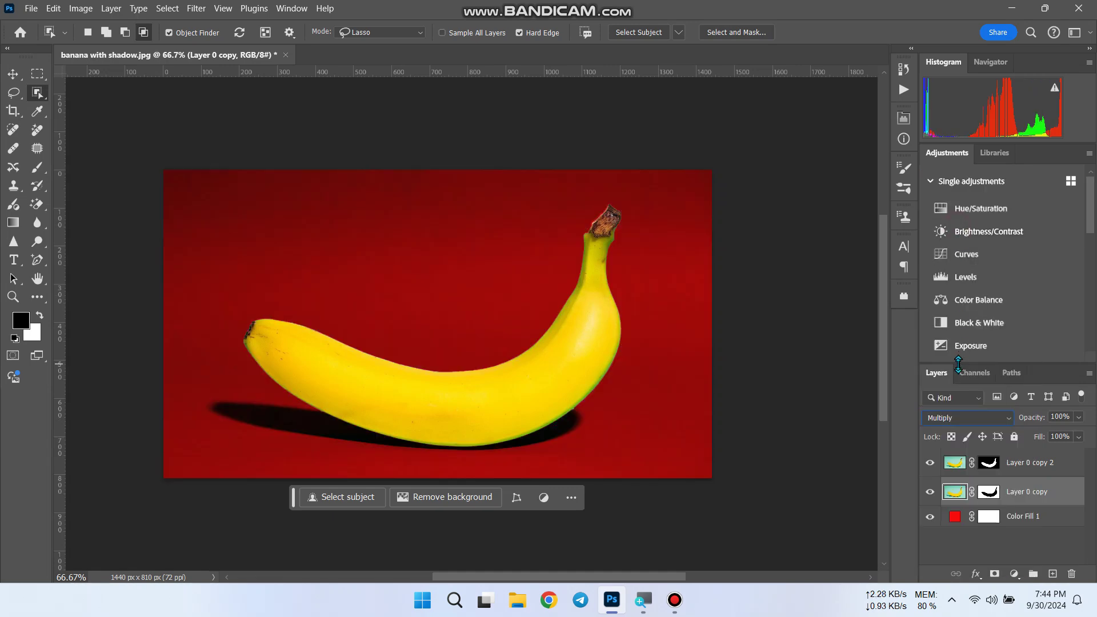
right_click(1009, 495)
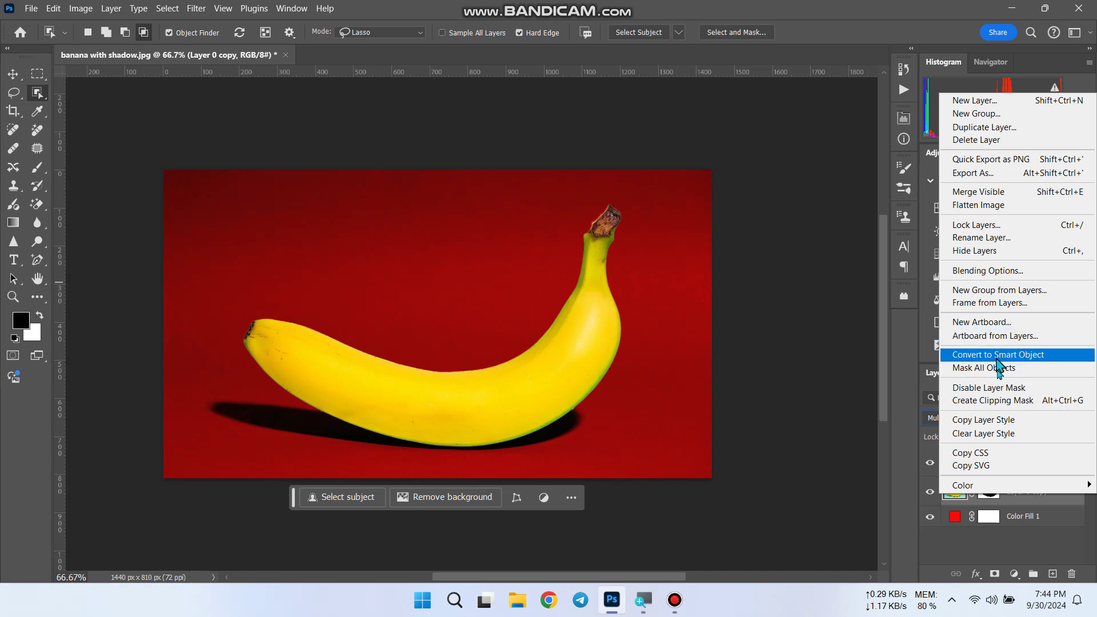
click(1019, 554)
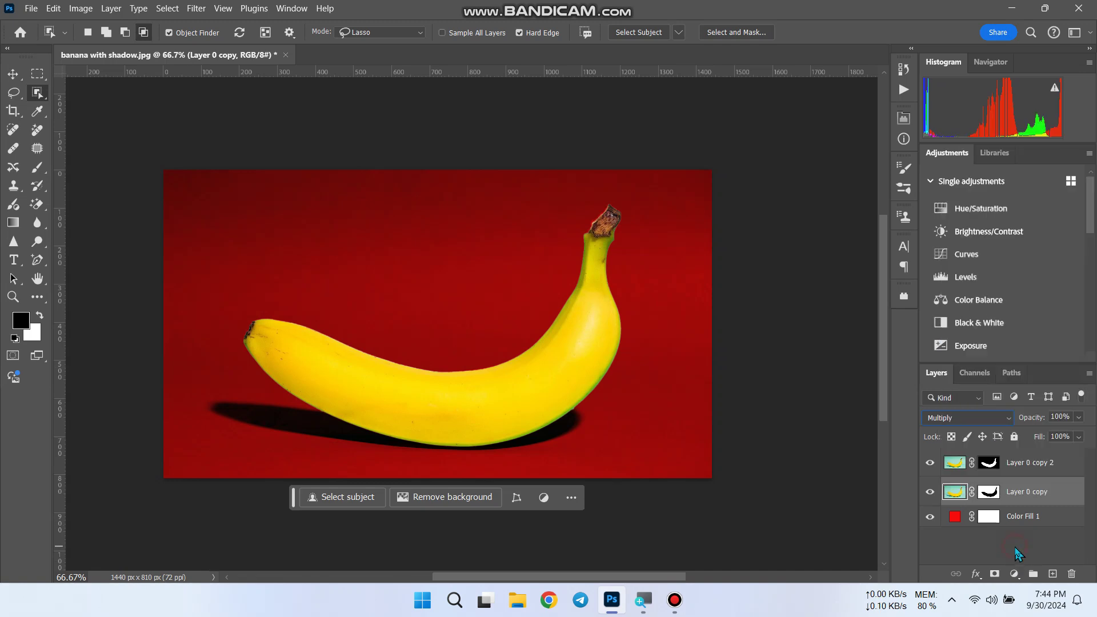
- Add a Levels adjustment layer above Layer 0 copy and clip it to that layer
click(1015, 574)
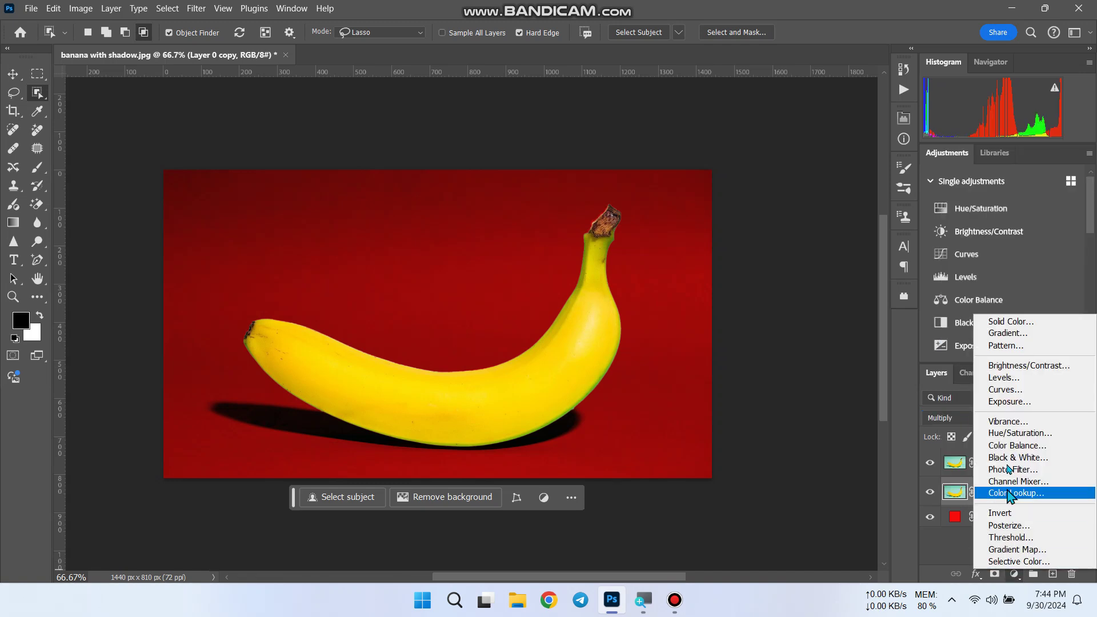
click(1013, 377)
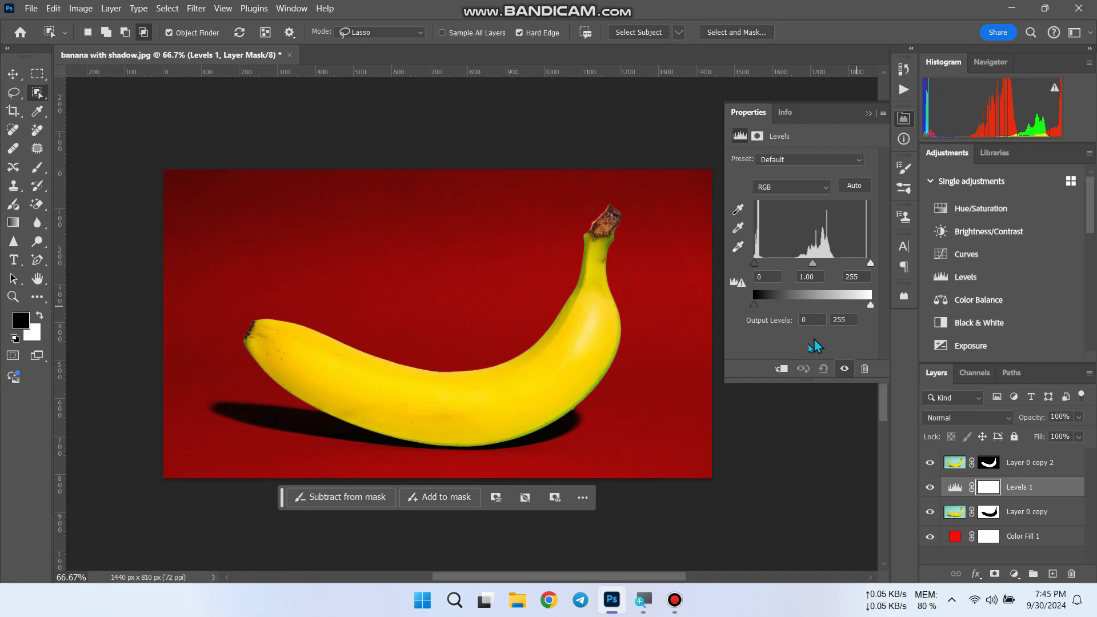
click(783, 370)
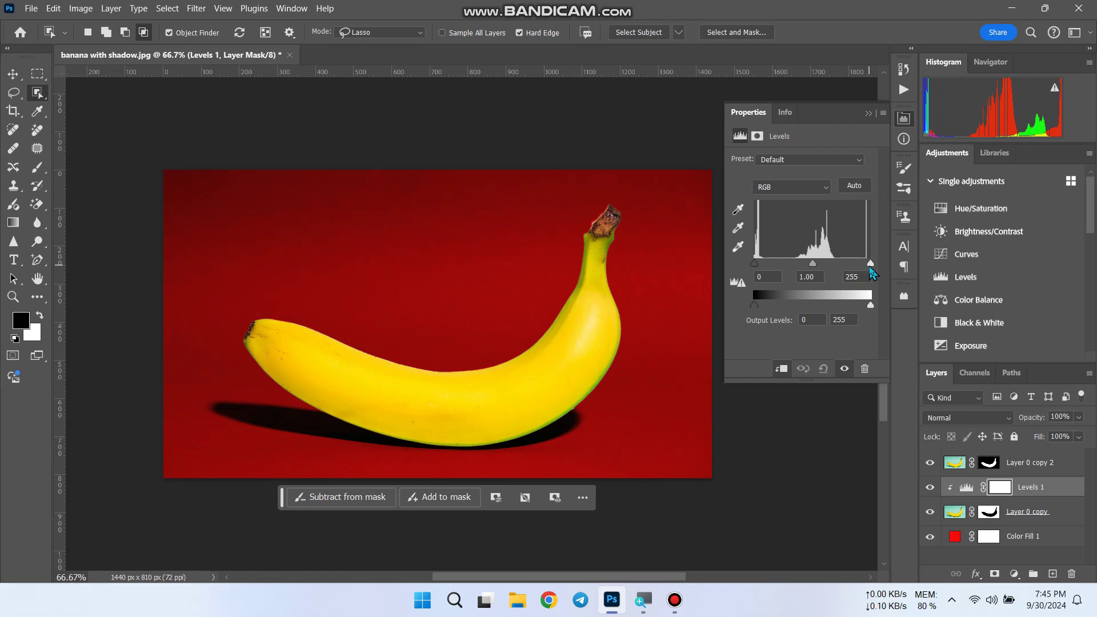
- Set the Levels input values to 34 for shadows, 1.15 for midtones and 180 for highlights
drag(870, 266, 839, 281)
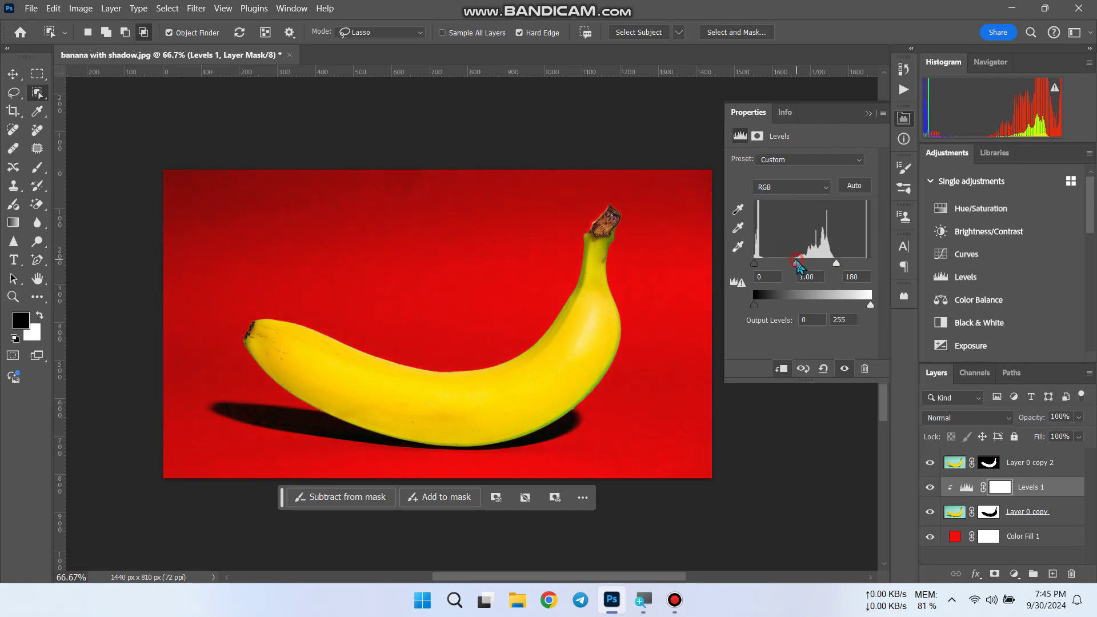
mouse_move(798, 266)
mouse_down()
mouse_move(810, 272)
mouse_move(794, 277)
mouse_up()
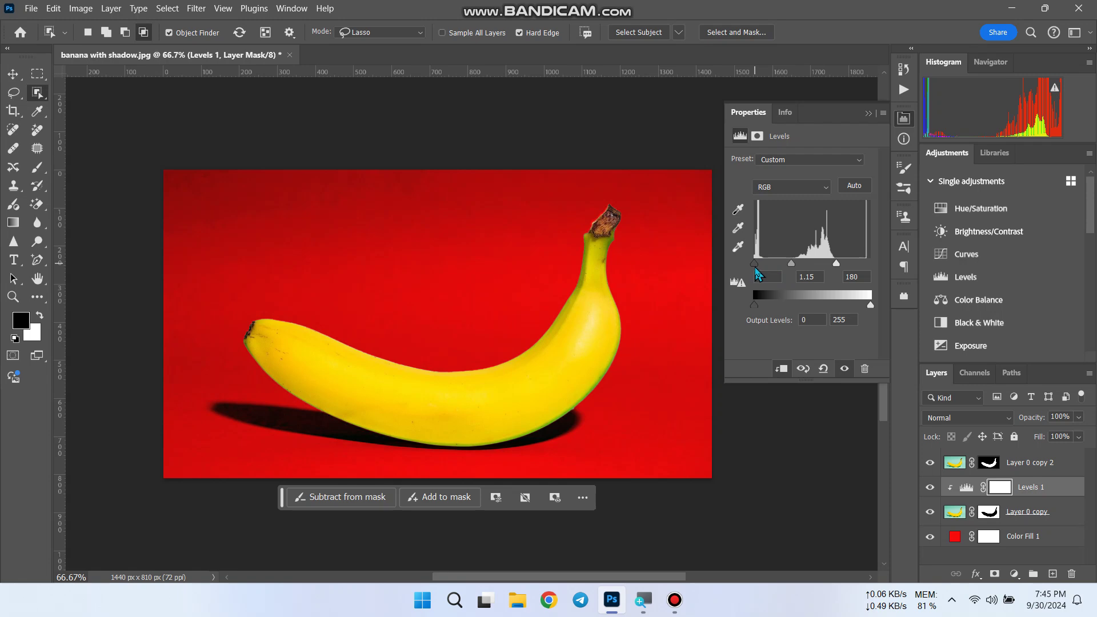
mouse_move(753, 261)
mouse_down()
mouse_move(781, 268)
mouse_move(771, 271)
mouse_up()
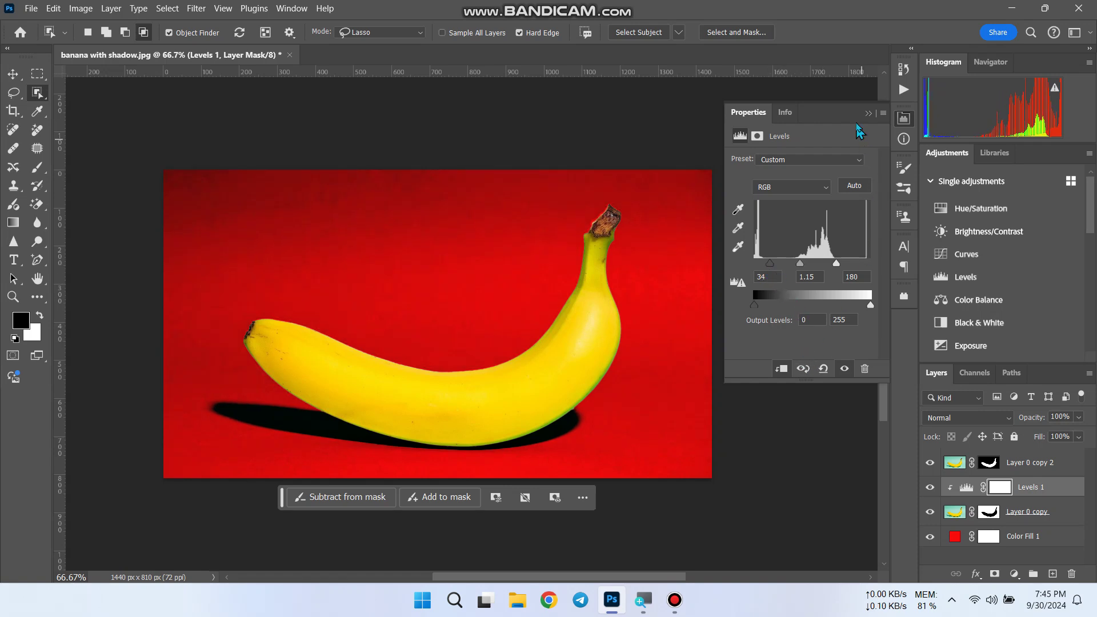
click(868, 114)
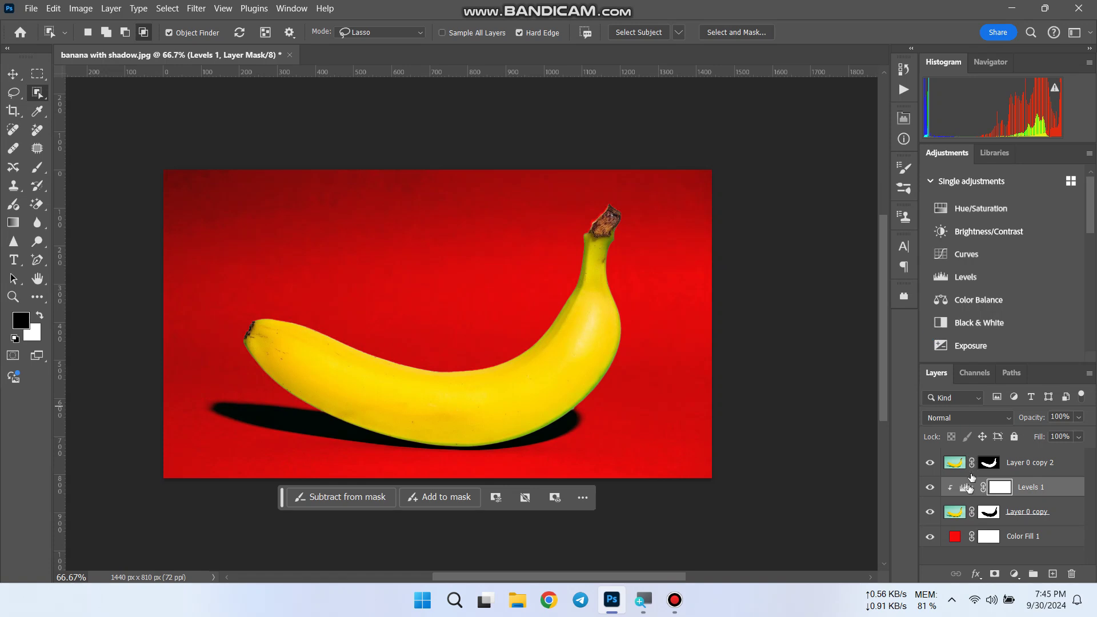
- Open the color of the Color Fill 1 layer for editing and try a dark red and a dark blue background
double_click(955, 539)
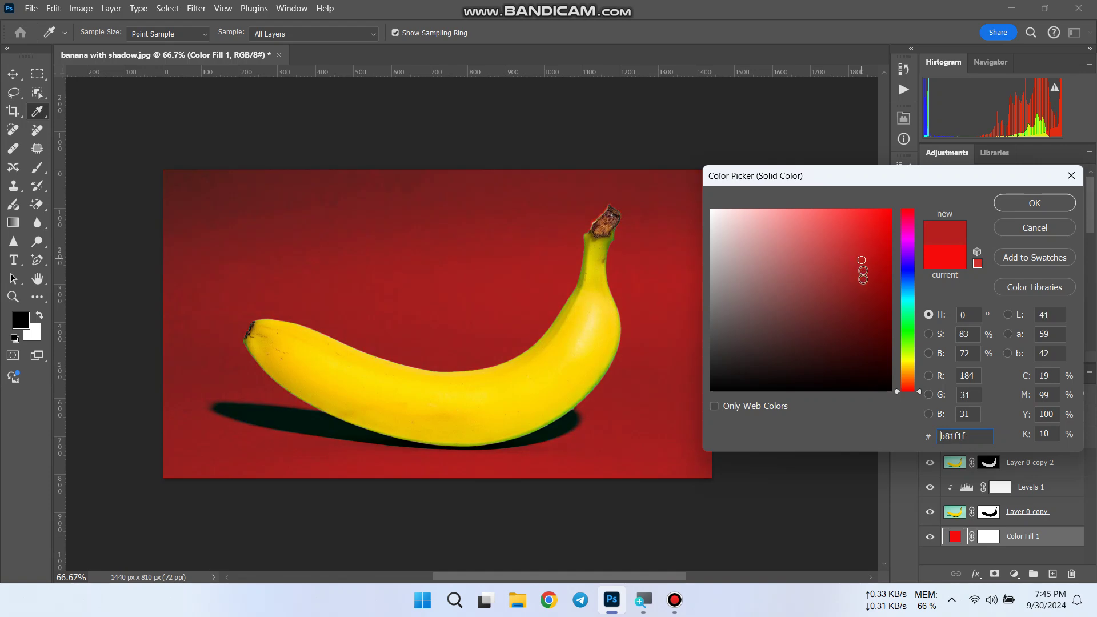
click(864, 280)
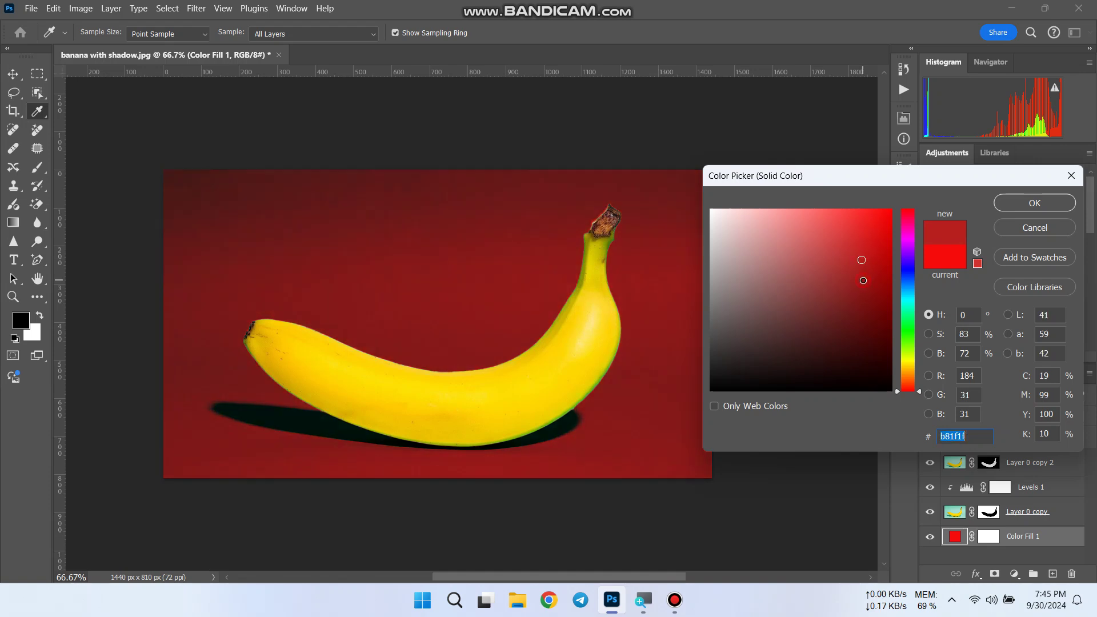
click(908, 270)
click(873, 304)
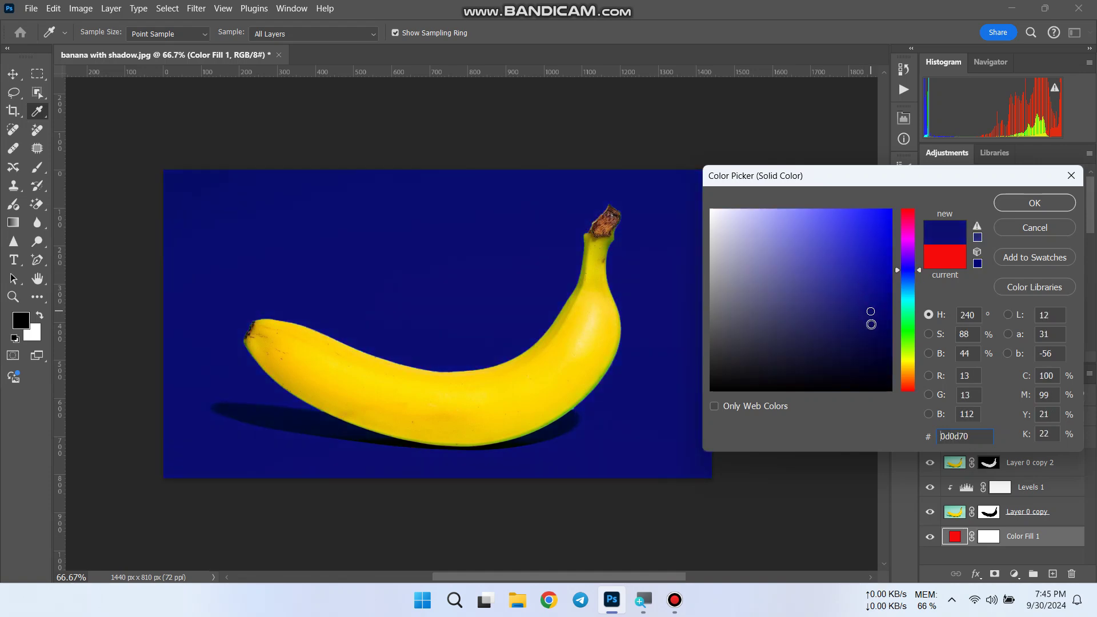
- Try several green backgrounds for the fill, from dark green #0c3829 and #11380c to bright green #2ae367
click(906, 311)
click(853, 351)
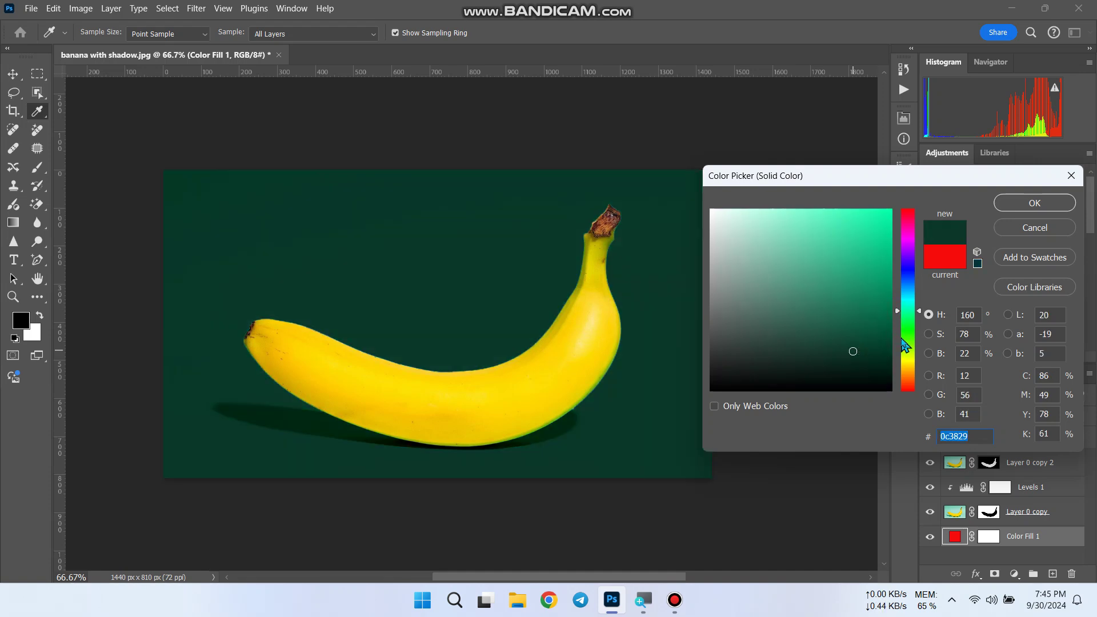
click(906, 334)
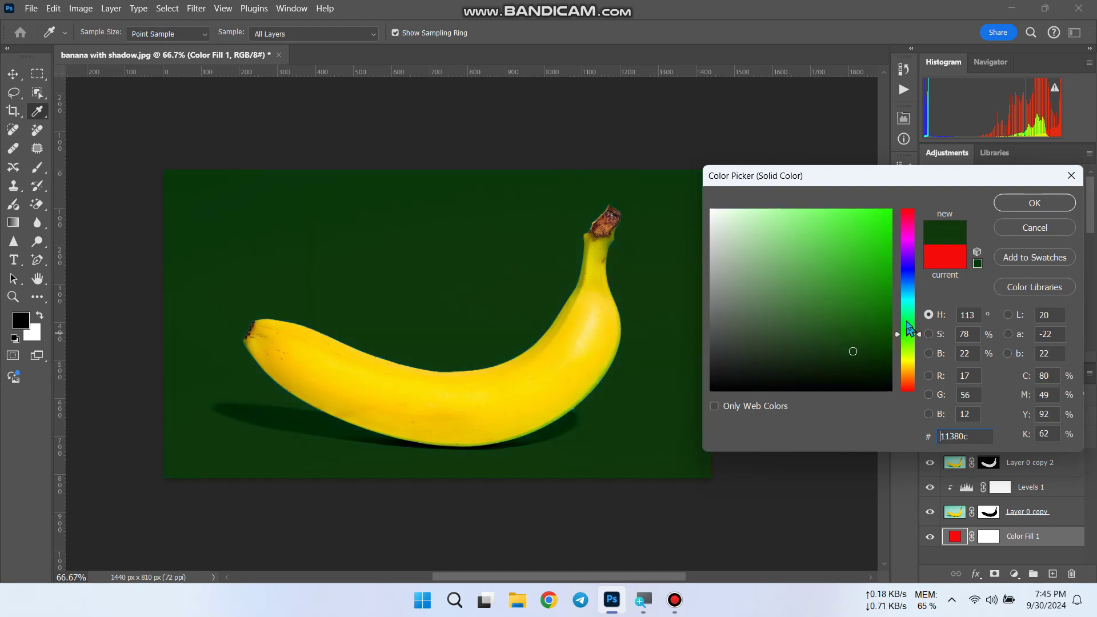
click(907, 320)
click(872, 319)
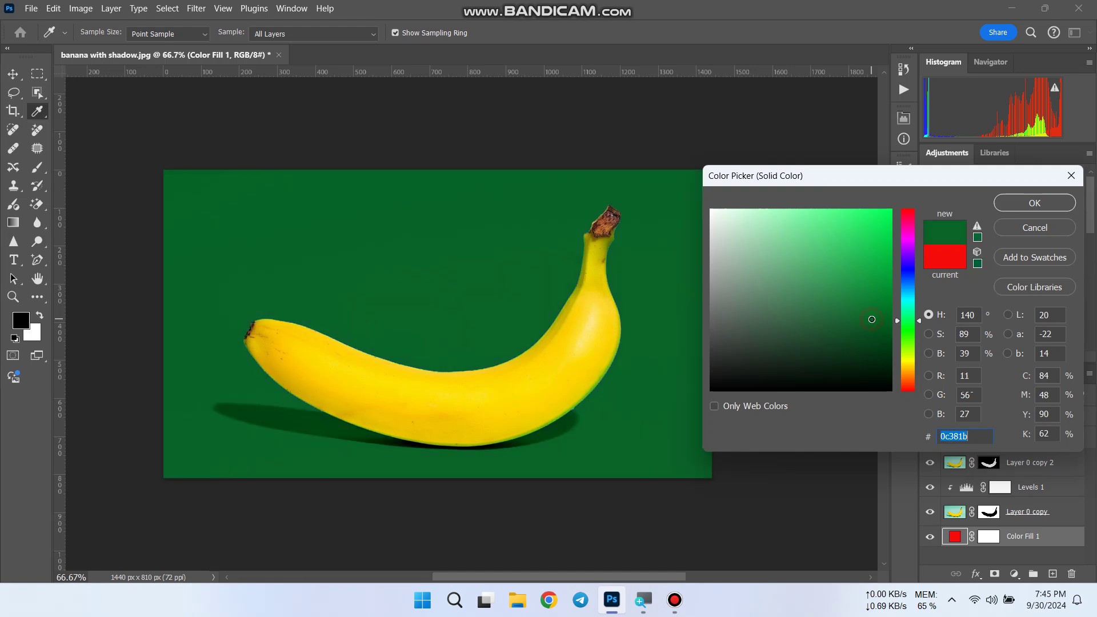
click(860, 229)
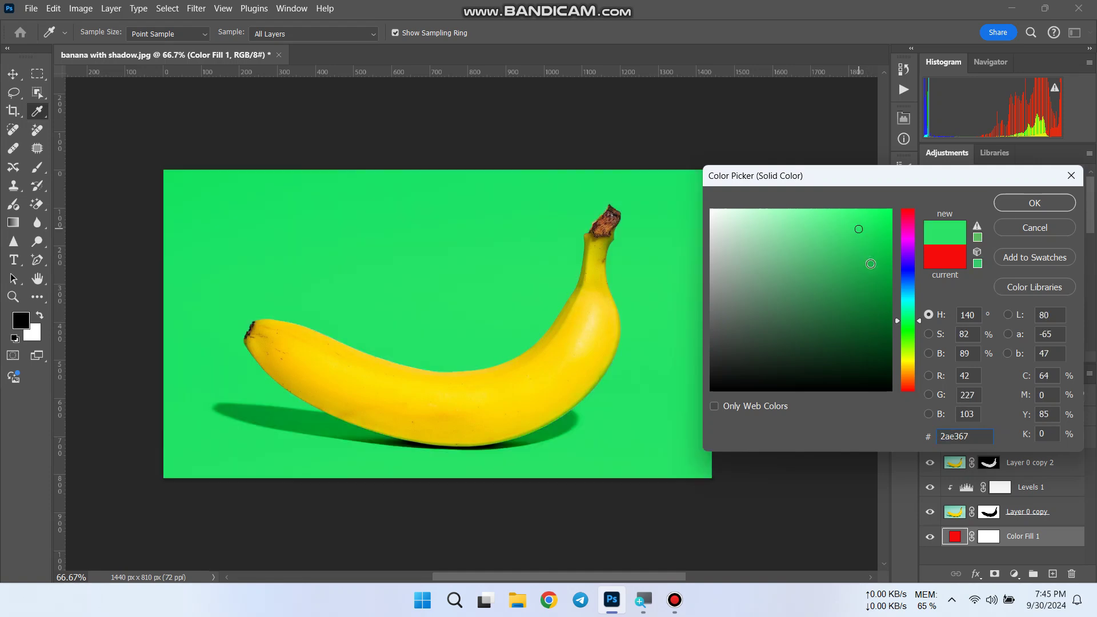
- Set the fill color to 88% saturation and 70% brightness, and try blue, magenta and teal hues
click(871, 264)
click(906, 273)
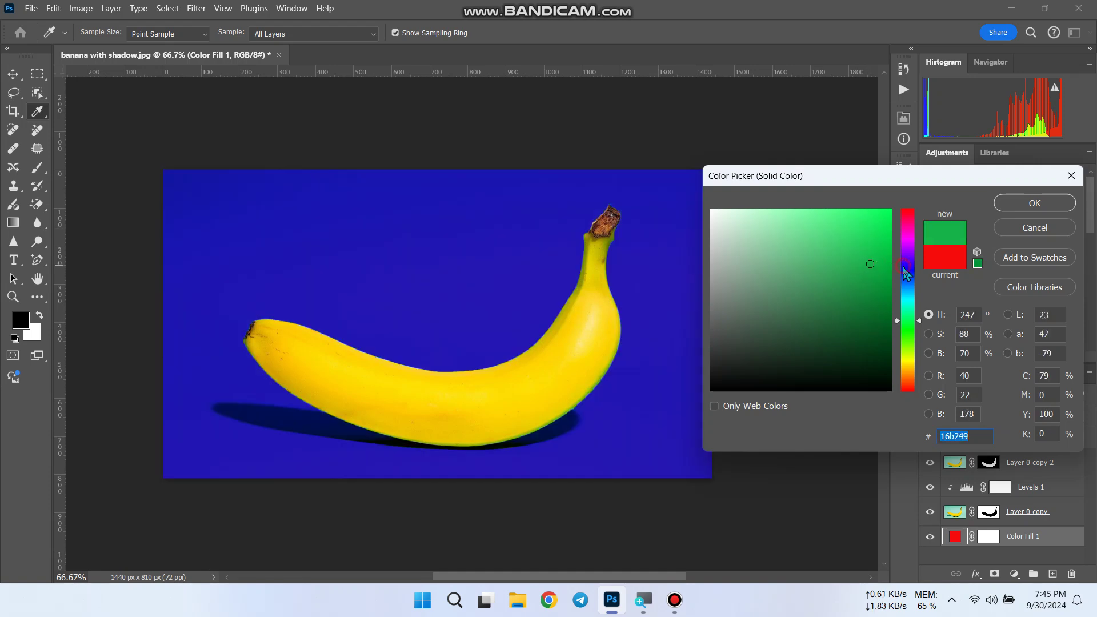
click(909, 234)
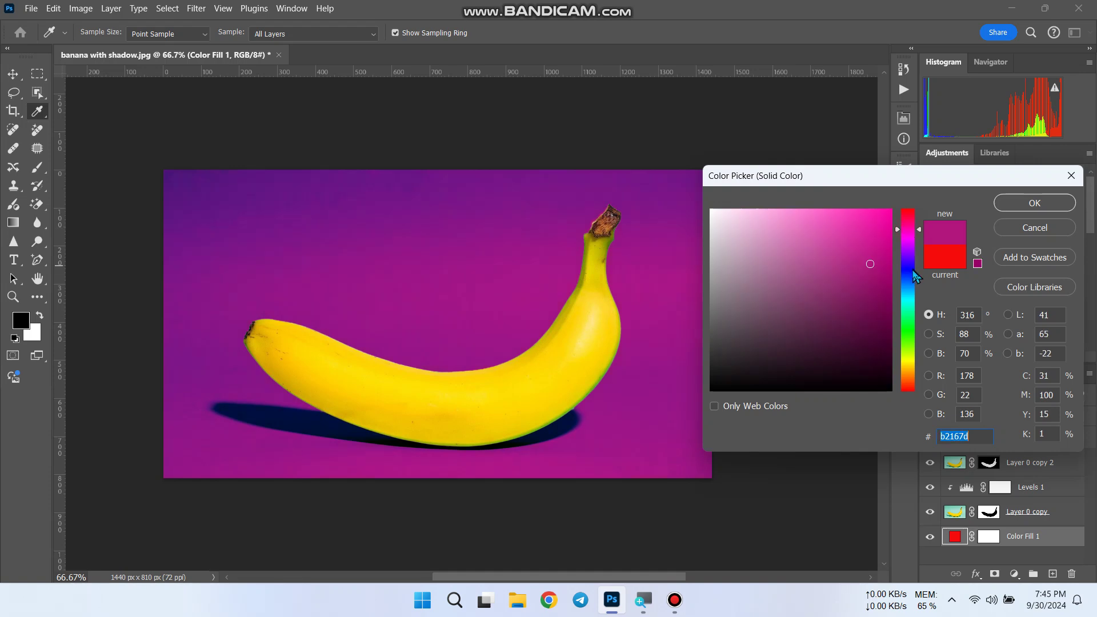
click(915, 277)
click(913, 289)
click(913, 309)
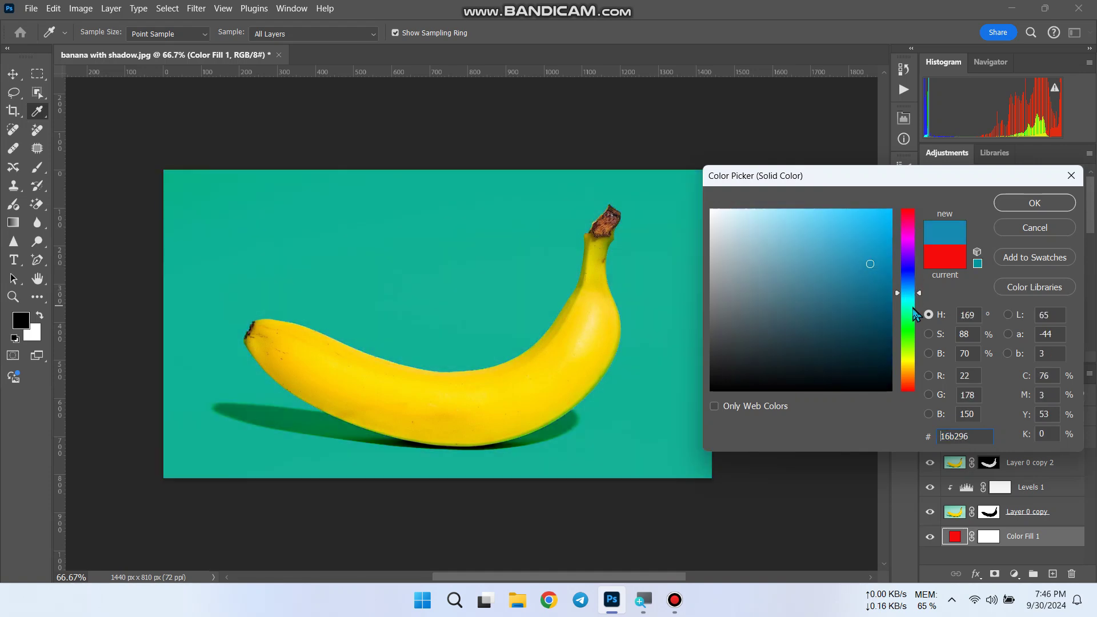
- Try further hues for the background fill, including lime #7db216, blue #166eb2 and greens #16b23a and #16b216
click(914, 349)
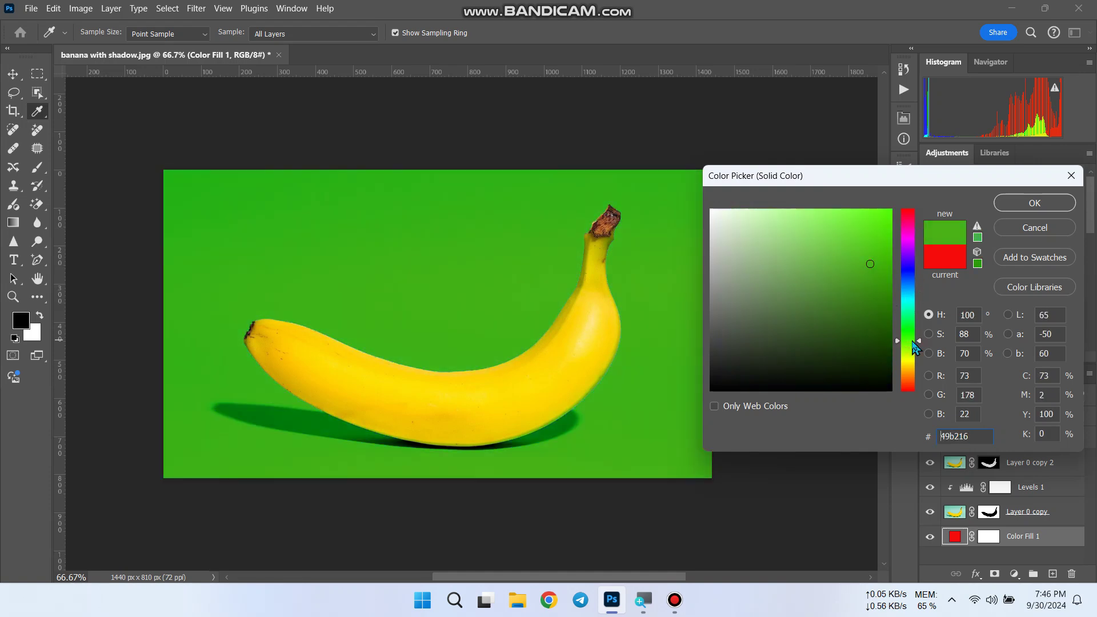
click(914, 353)
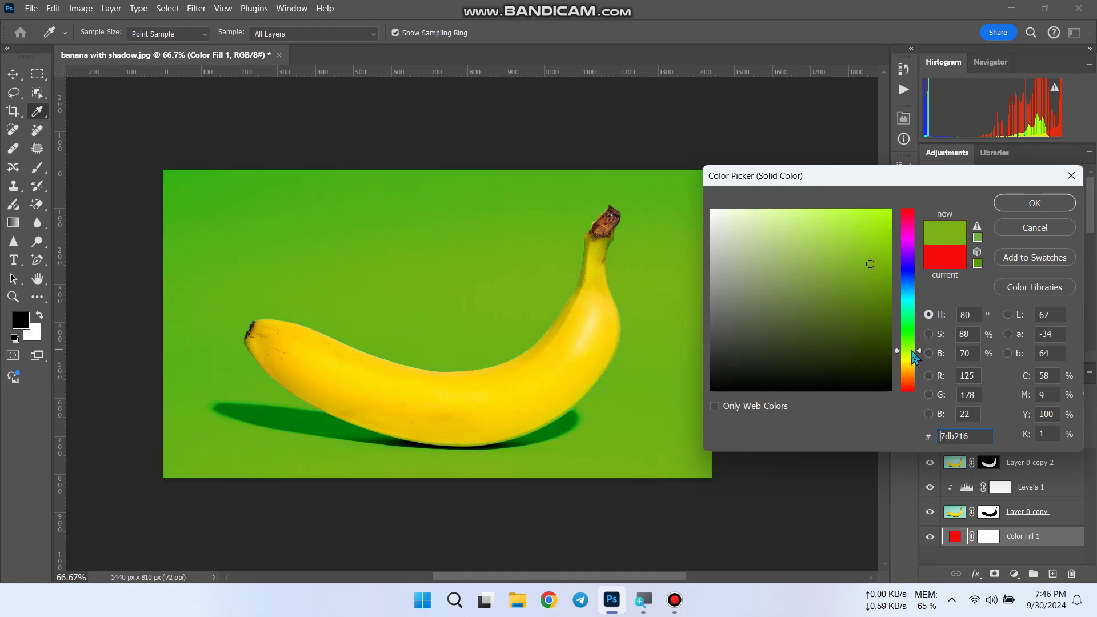
click(909, 288)
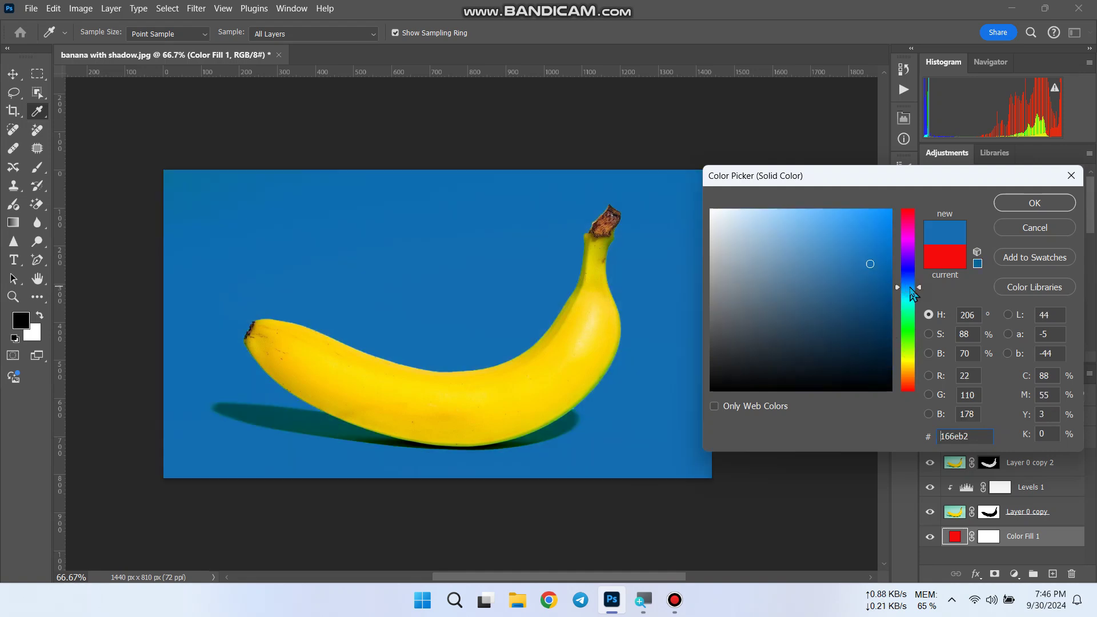
click(912, 324)
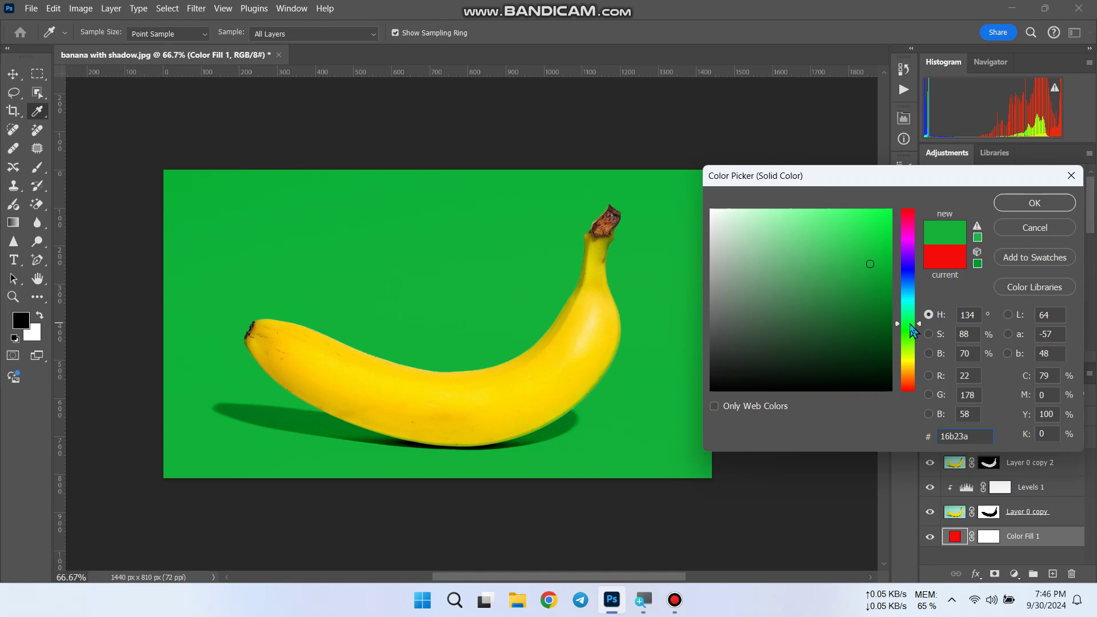
drag(912, 330, 913, 337)
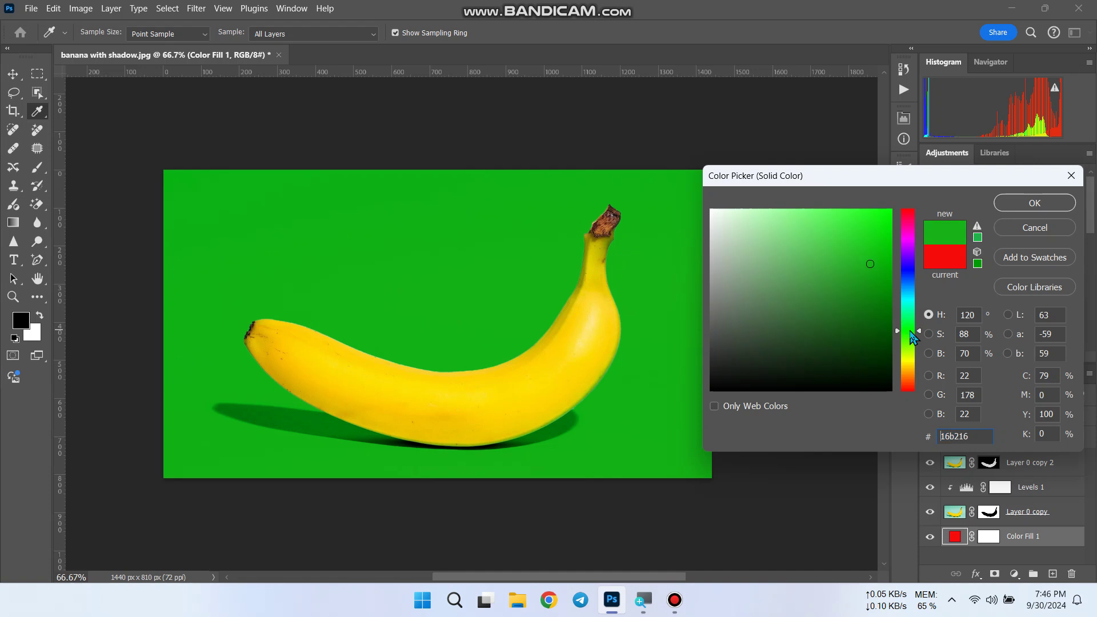
- Shift the fill's hue to 347° for crimson #b21637 and apply the color
click(911, 229)
drag(910, 229, 911, 216)
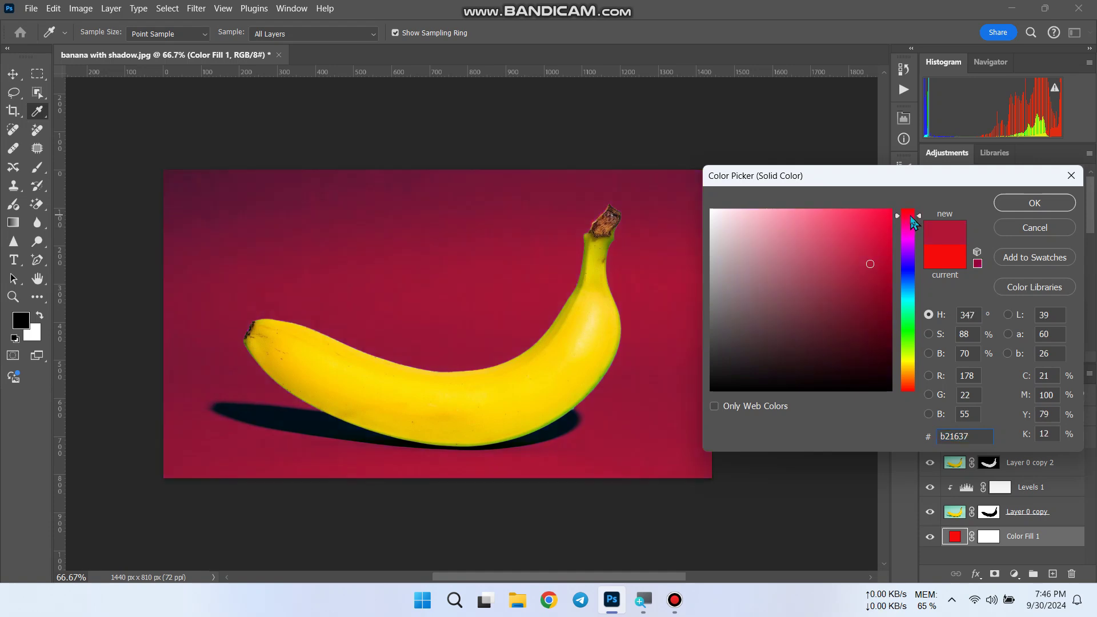
click(1042, 204)
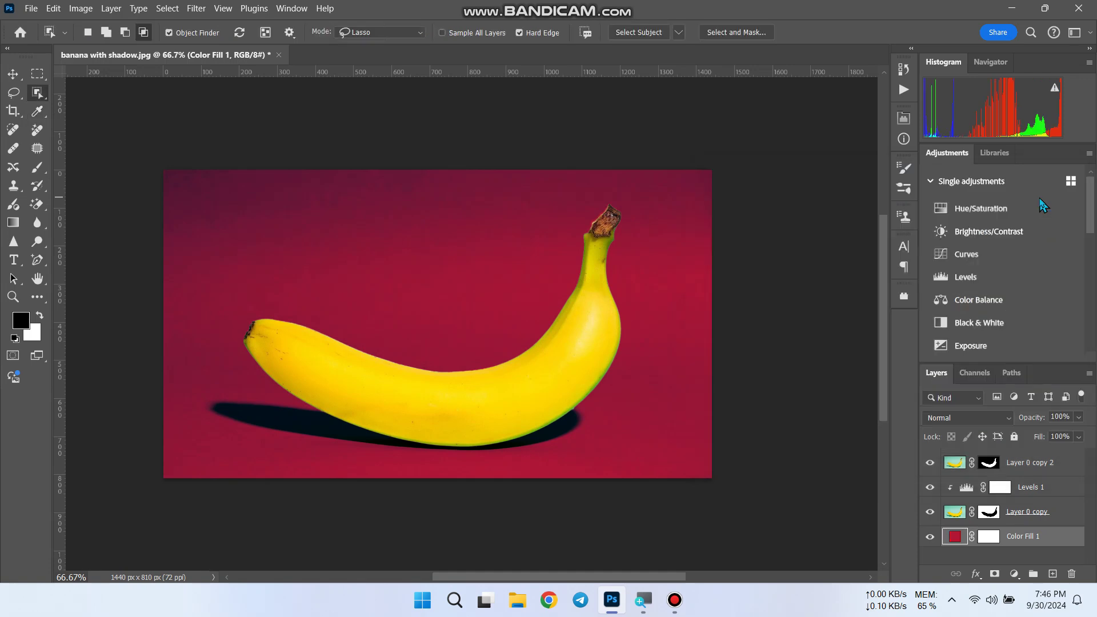